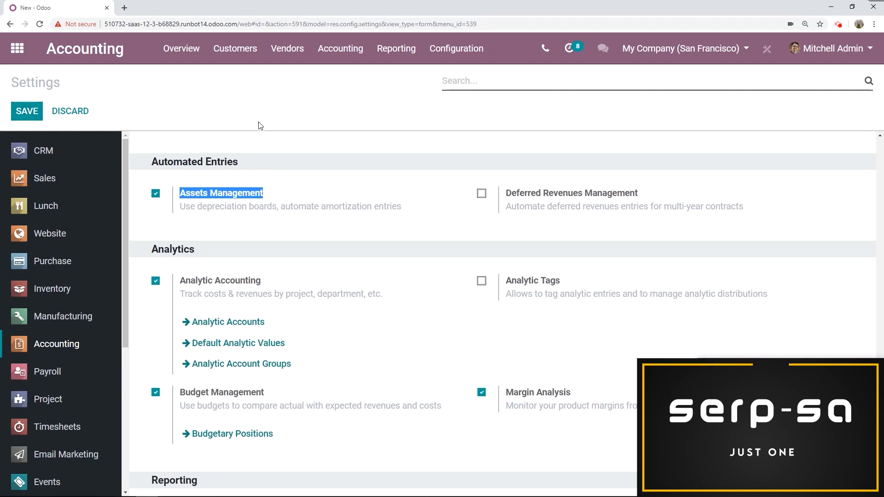
Start a new asset model in the accounting configuration and name it "Computers 3 Years"
left_click(276, 105)
left_click(477, 55)
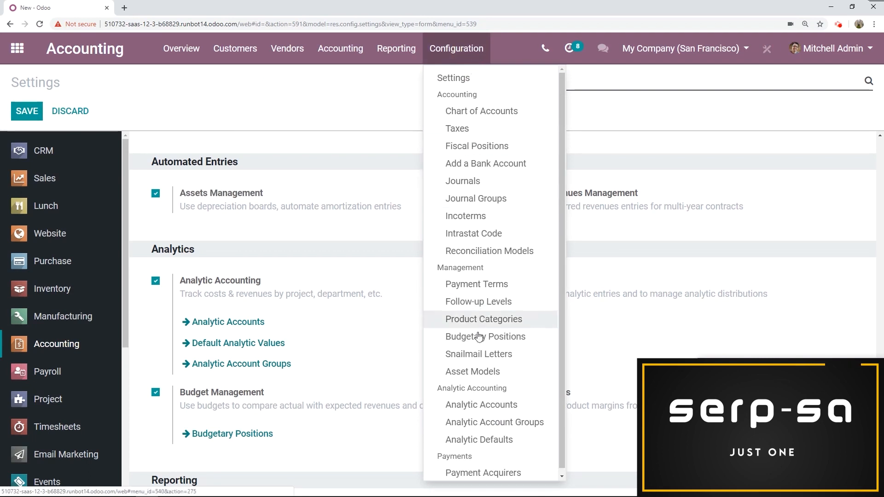
left_click(495, 373)
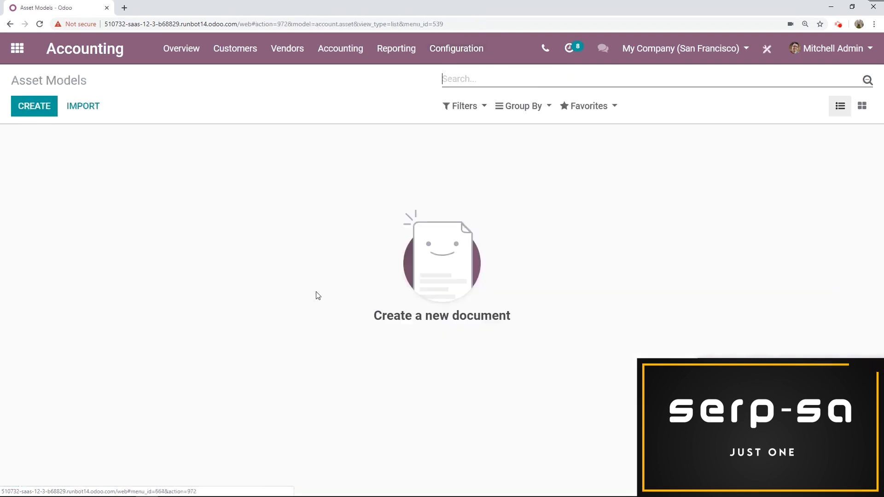
left_click(33, 111)
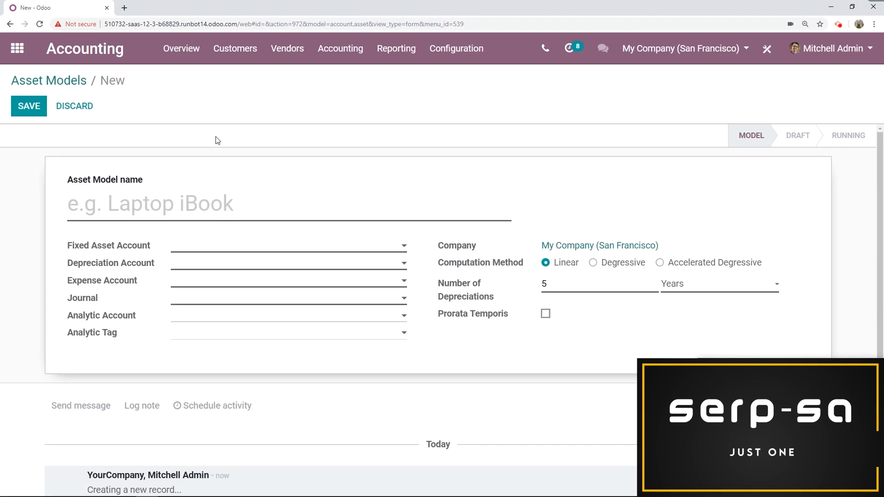
type("Computer")
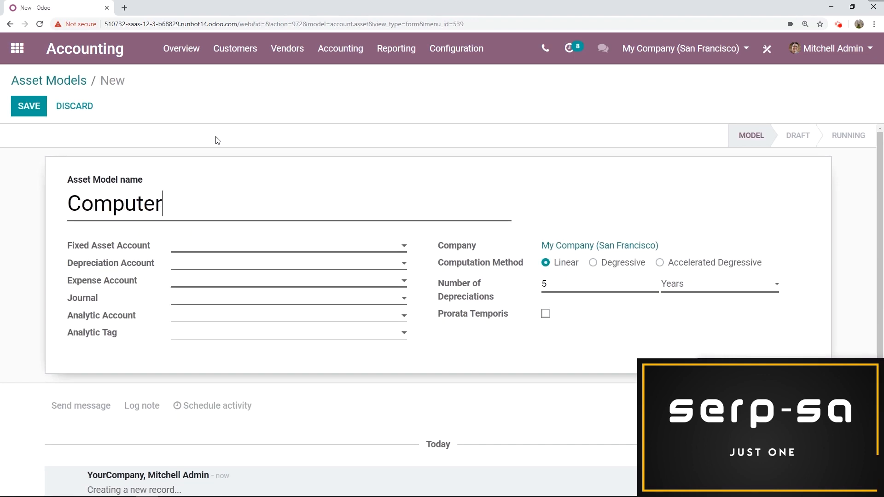
type("s 3 Years")
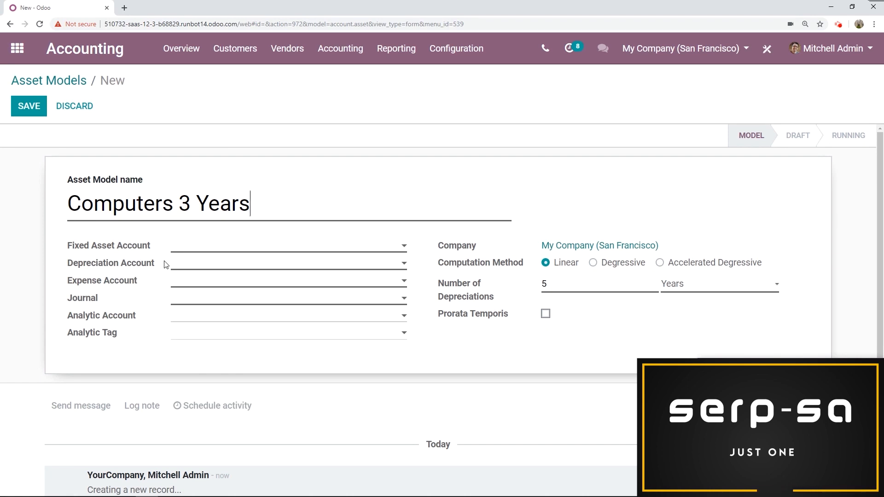
Set the model's fixed asset account to 100100 Computers and check that account's details
left_click(216, 247)
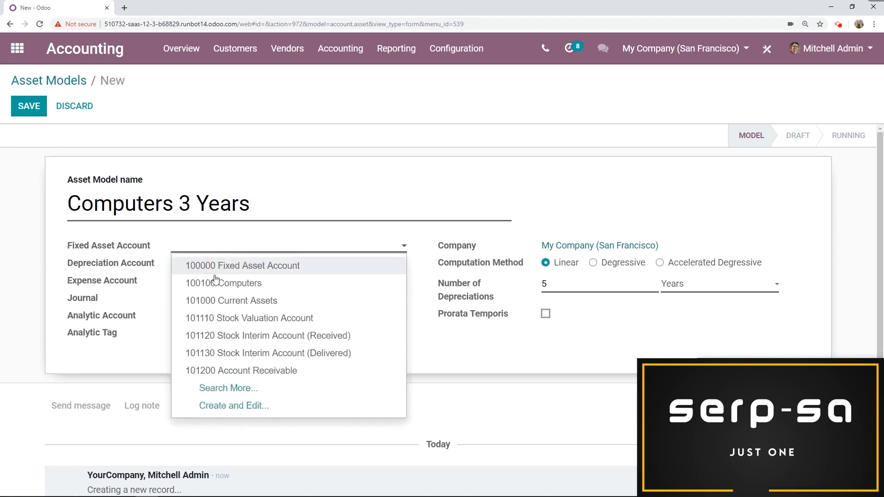
left_click(229, 283)
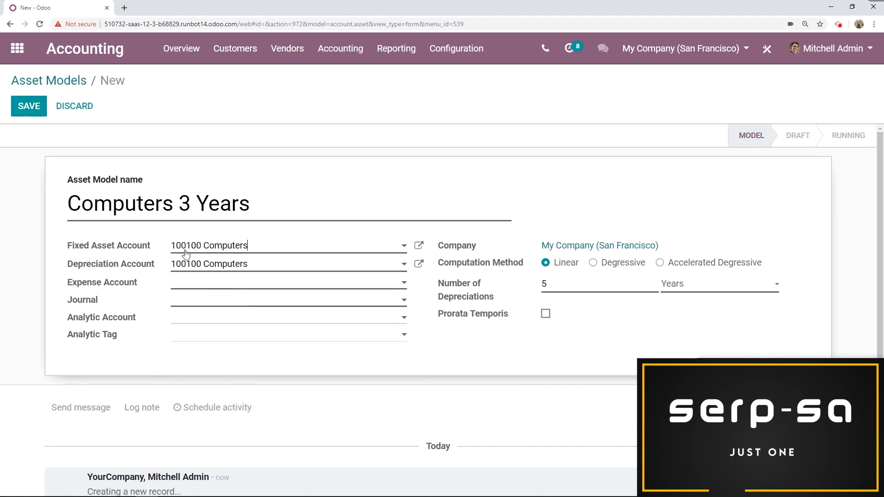
left_click(418, 245)
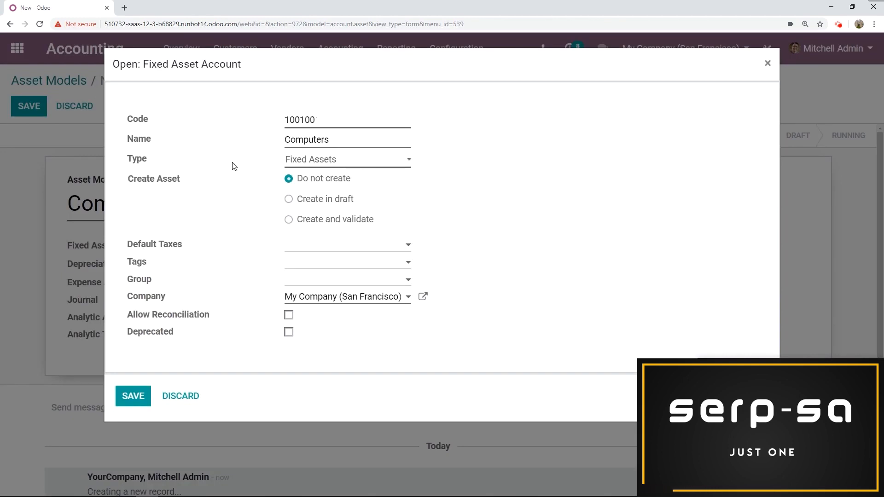
left_click(133, 396)
Replace the depreciation account with a new account, code 100900, named "Computers Amortization", type Fixed Assets, with no automatic asset creation
left_click(268, 266)
left_click_drag(224, 269, 124, 278)
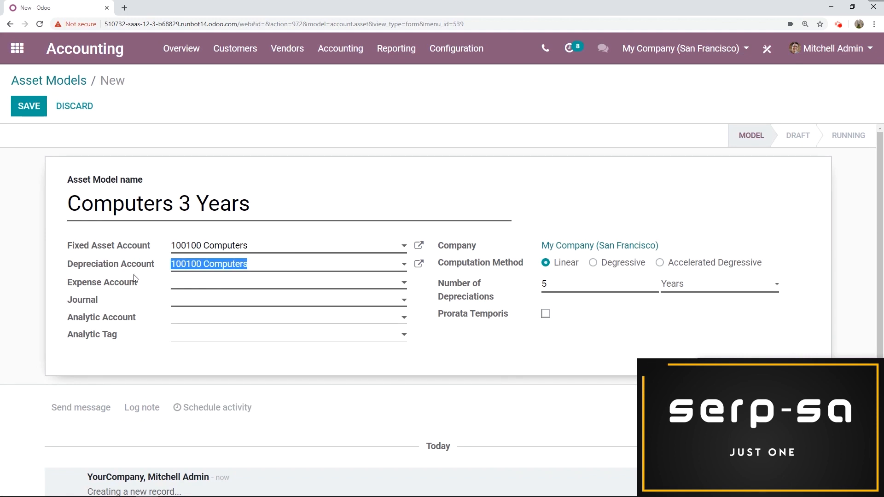
key("BackSpace")
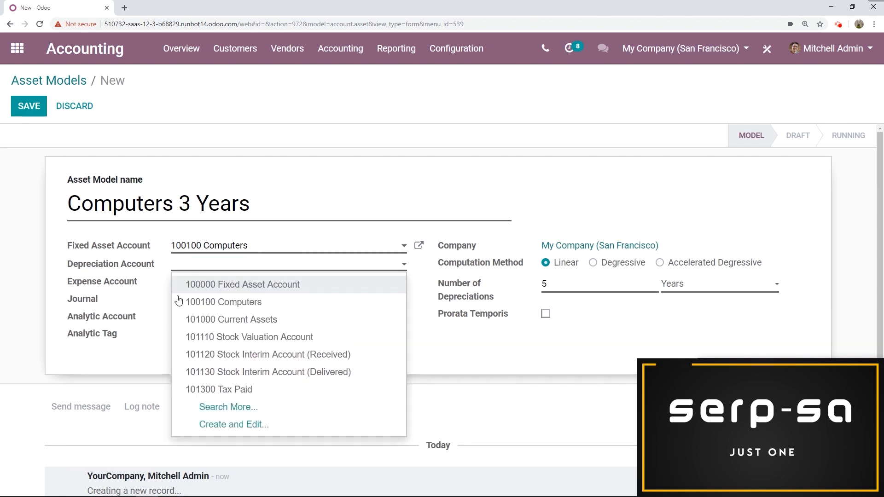
left_click(235, 425)
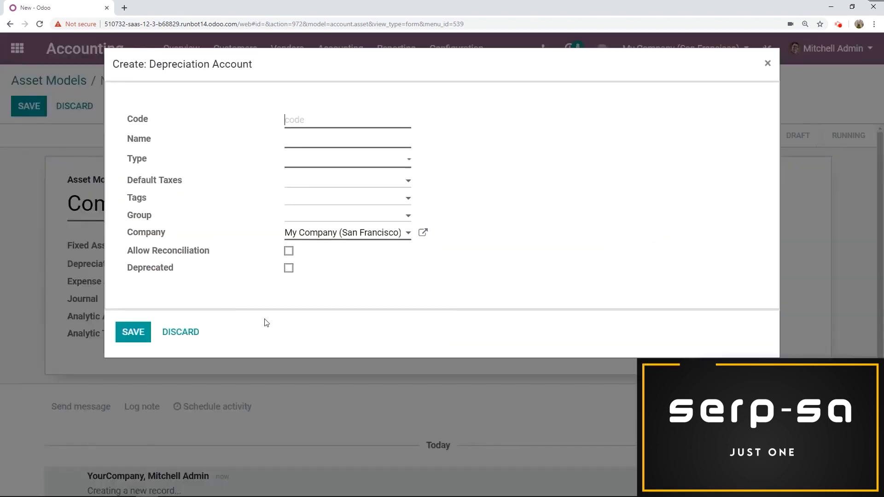
type("100900")
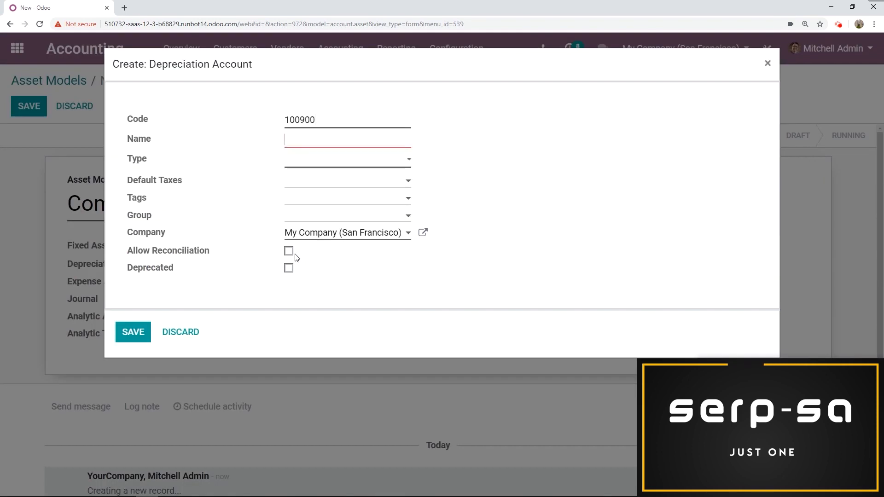
left_click(297, 141)
type("Computers Amortization")
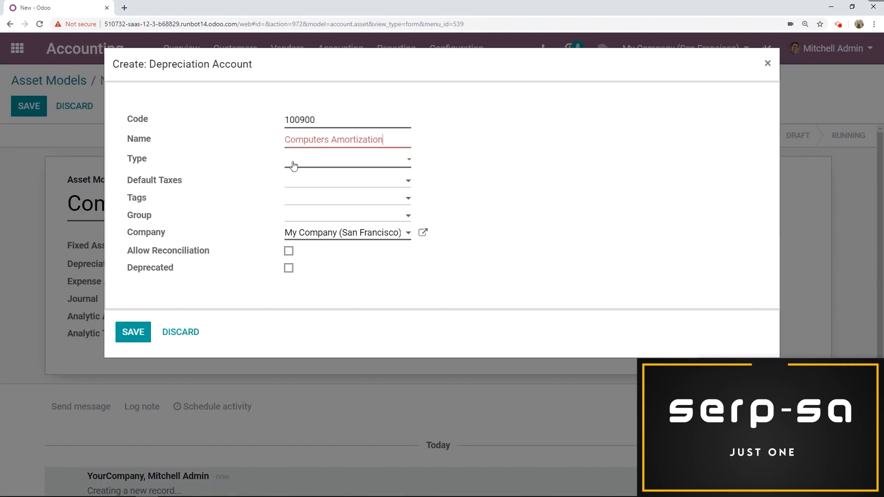
left_click(294, 165)
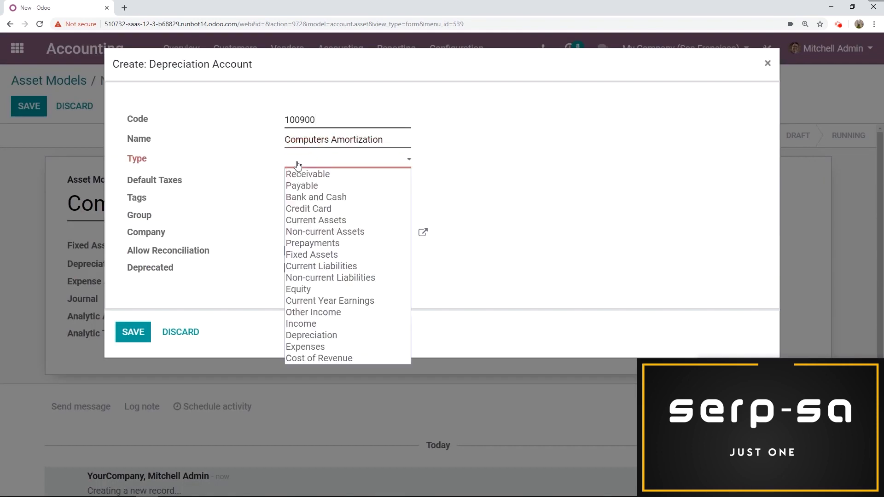
left_click(329, 256)
left_click_drag(350, 179, 295, 180)
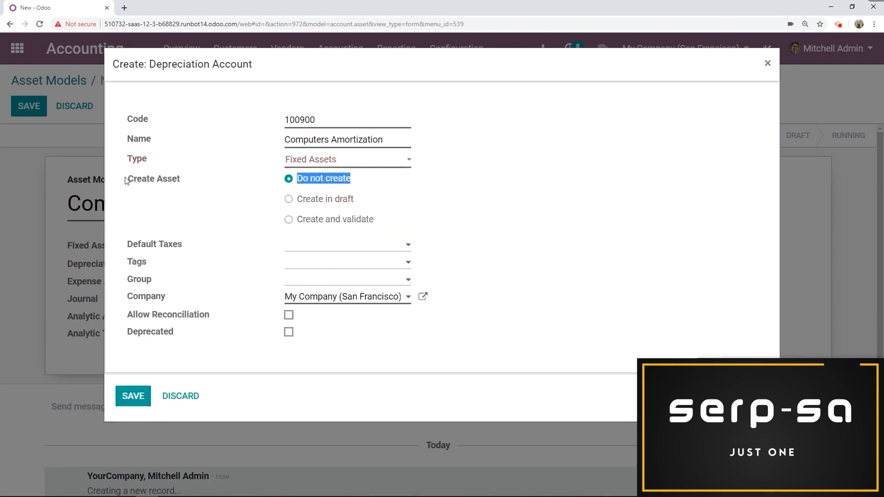
left_click(134, 399)
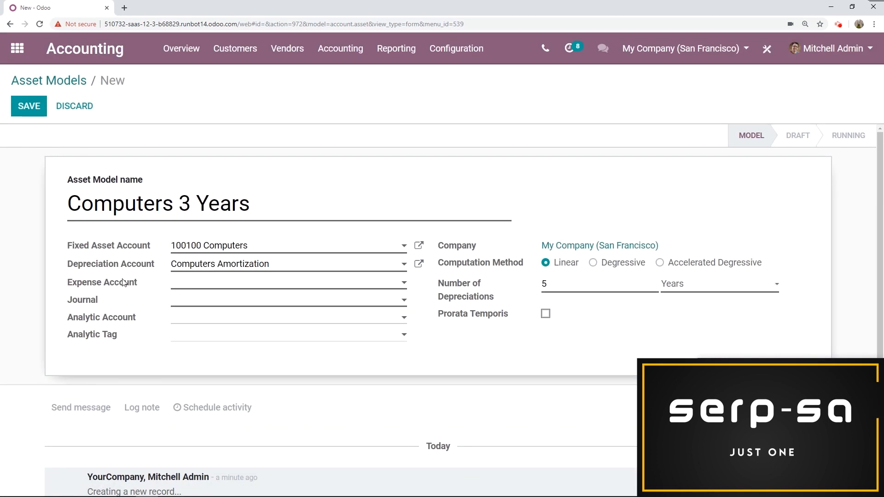
Create a new expense account for the model with code 212230, name "Depreciation of Computers" and type Depreciation
left_click(180, 288)
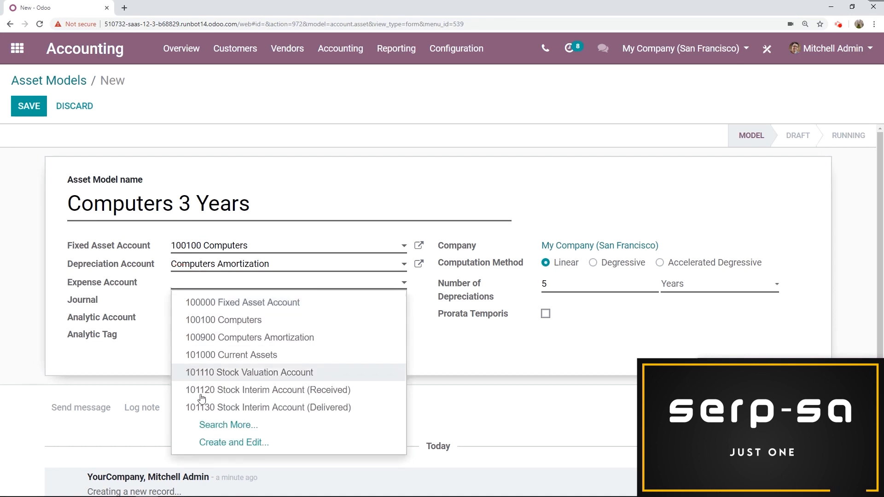
left_click(211, 442)
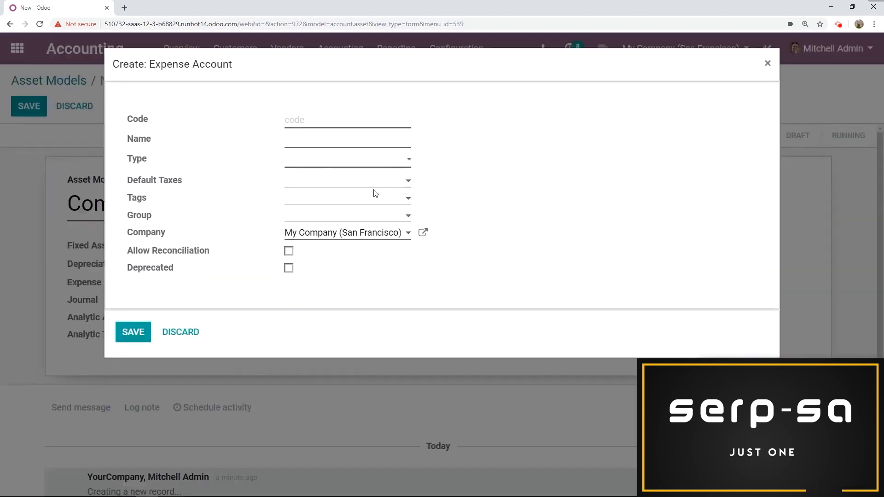
type("212230")
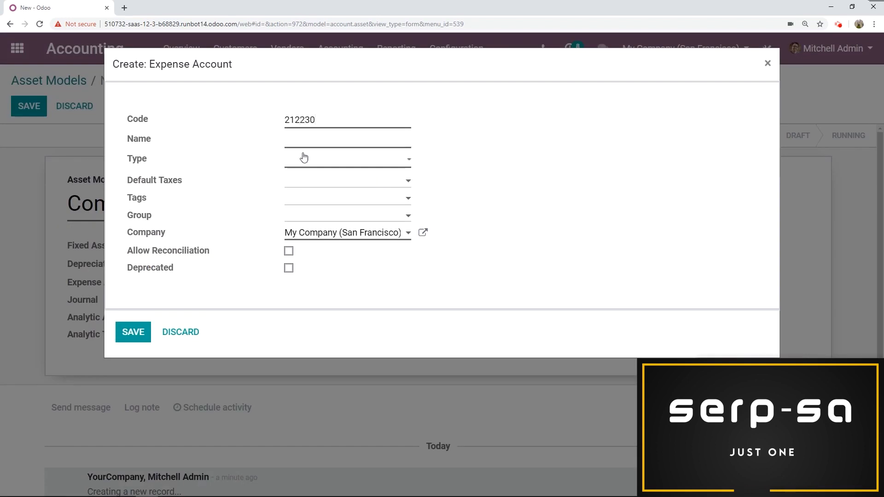
type("Depreciation of Computers")
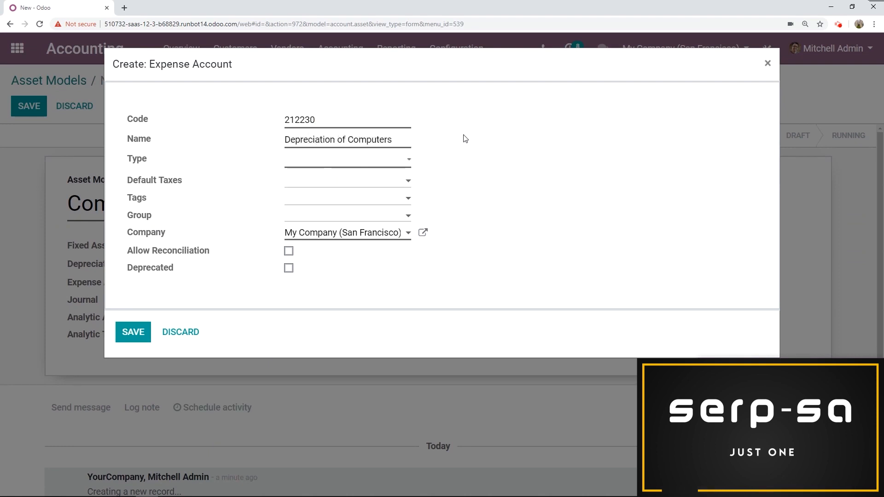
left_click(346, 166)
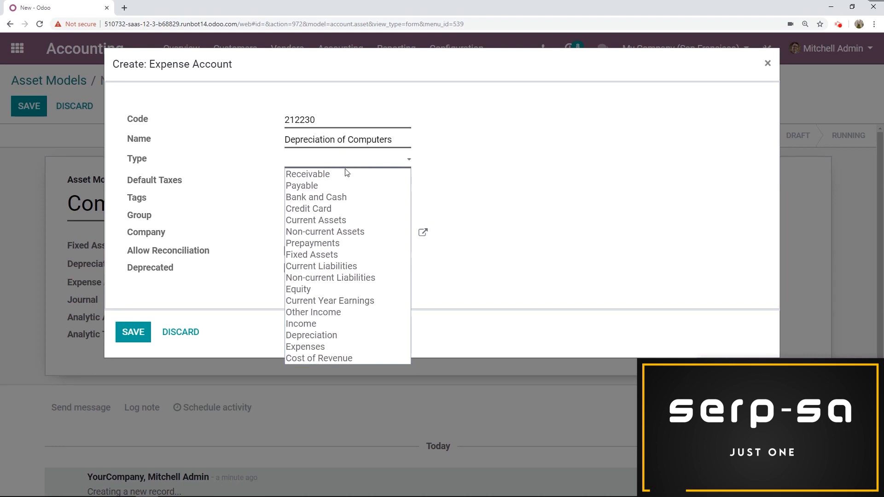
left_click(318, 335)
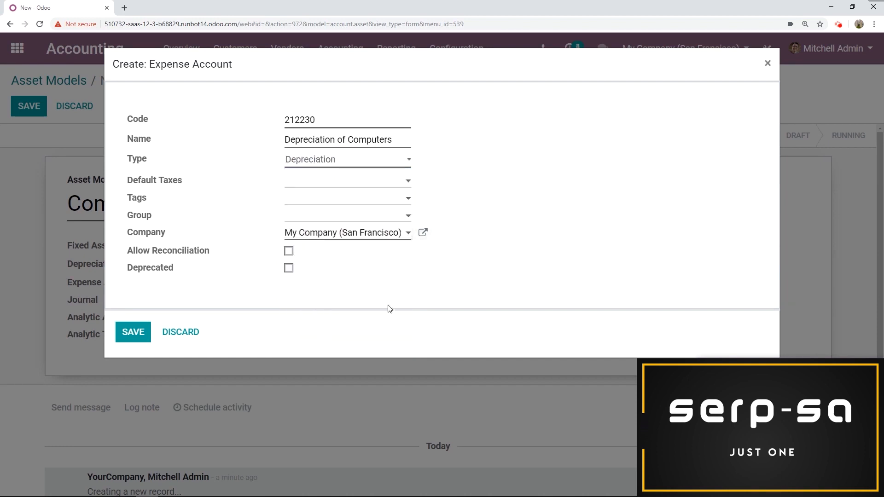
left_click(133, 332)
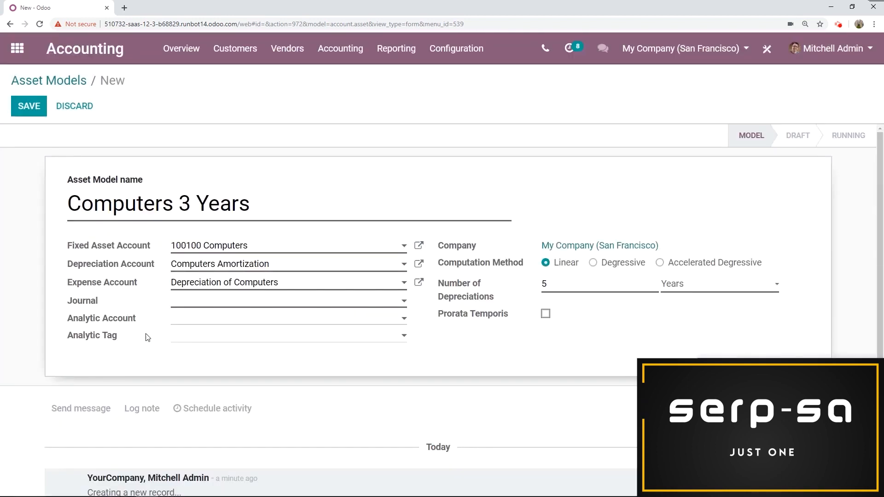
Set the journal to Miscellaneous Operations (USD) and the number of depreciations to 3 Years, and save the asset model
left_click(286, 310)
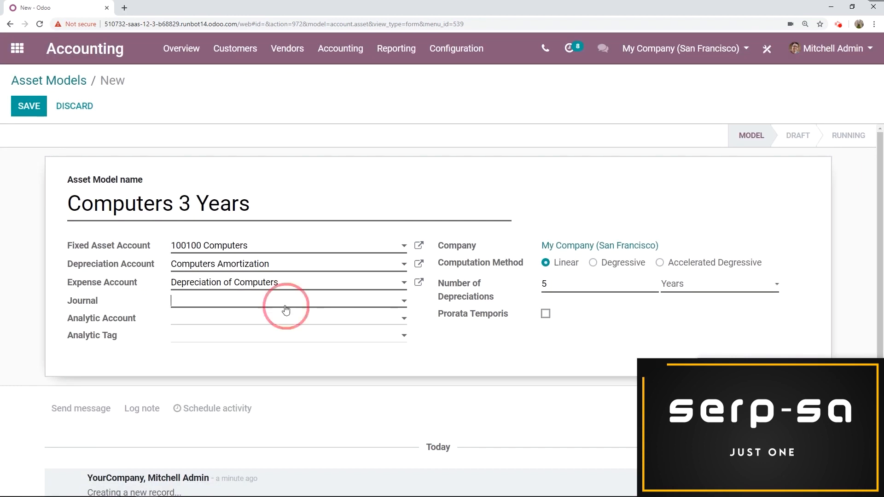
left_click(284, 321)
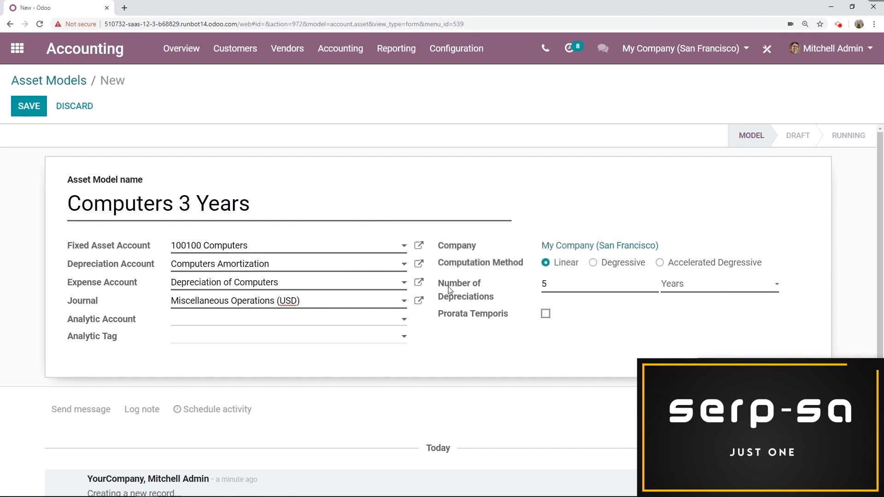
left_click(553, 288)
left_click(695, 289)
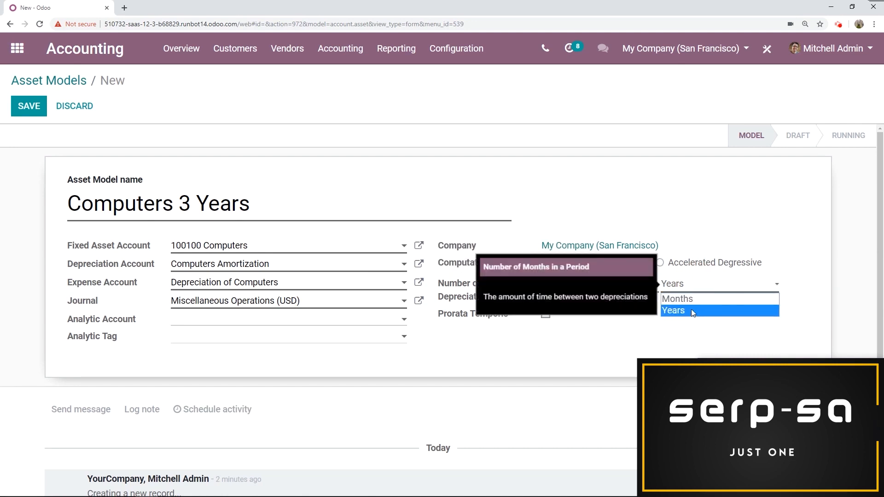
left_click(691, 312)
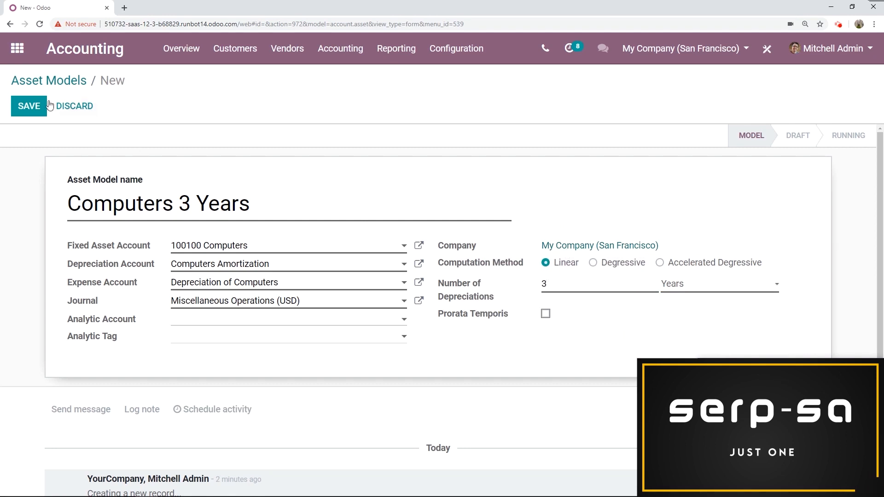
left_click(22, 106)
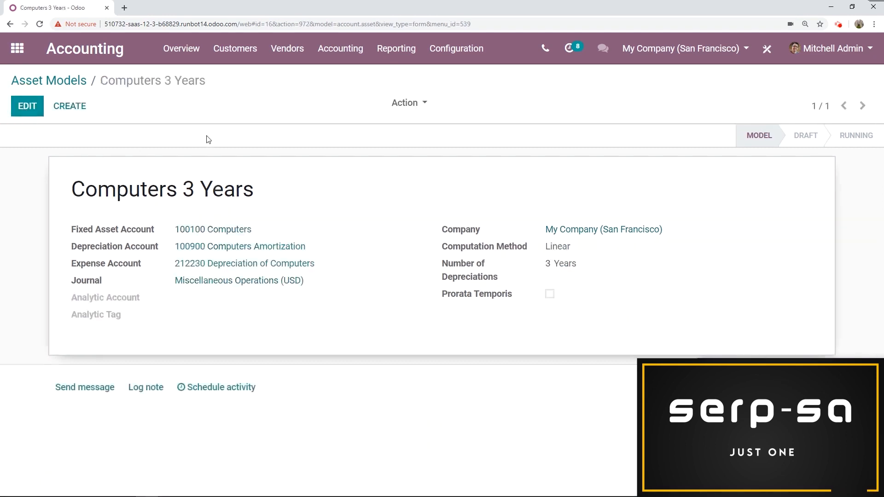
In the chart of accounts, set account 100100 Computers to create and validate assets with the Computers 3 Years model, and save it
left_click(473, 56)
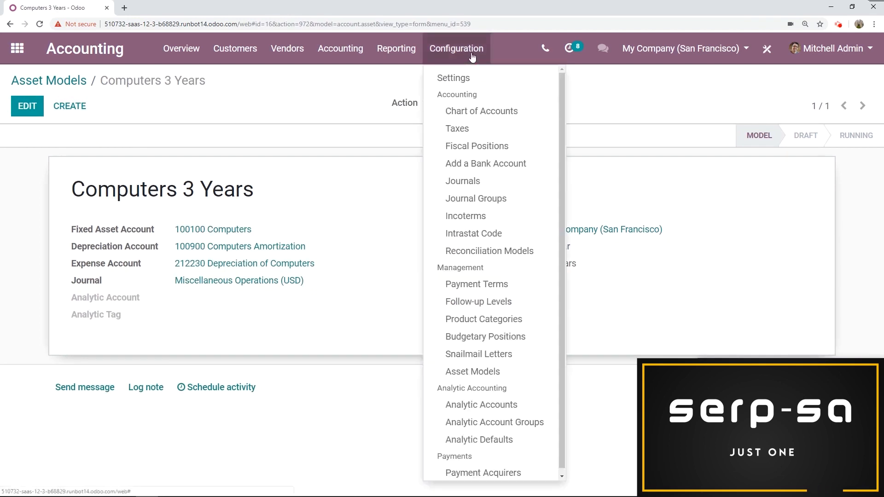
left_click(456, 111)
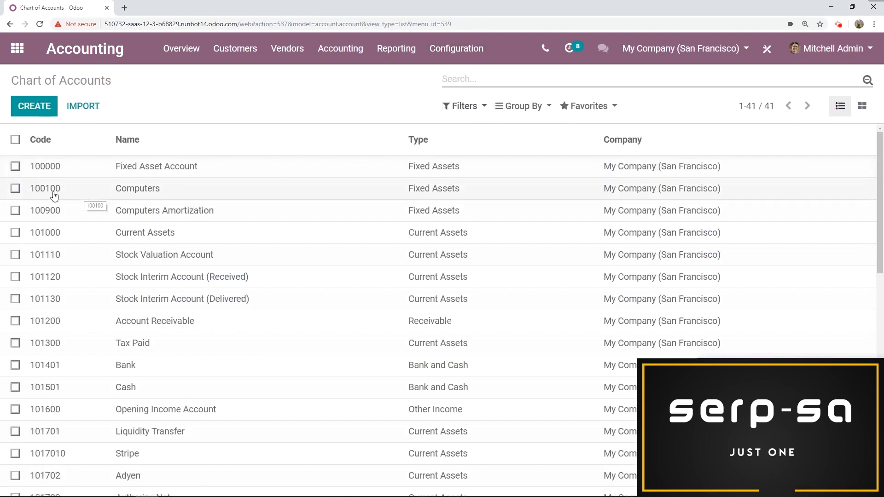
left_click(91, 193)
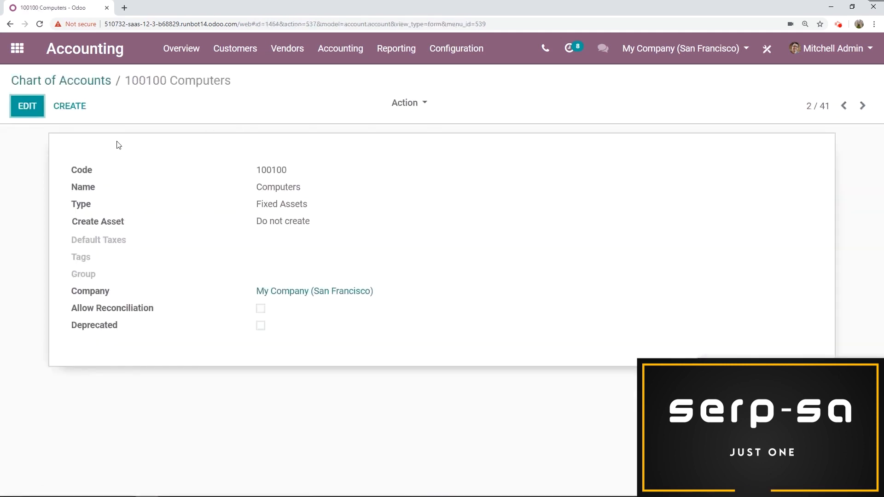
left_click(26, 105)
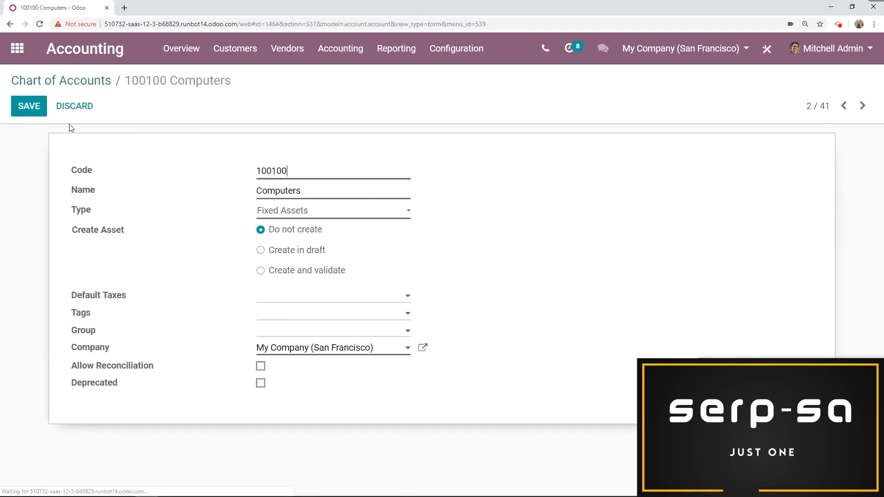
left_click(261, 271)
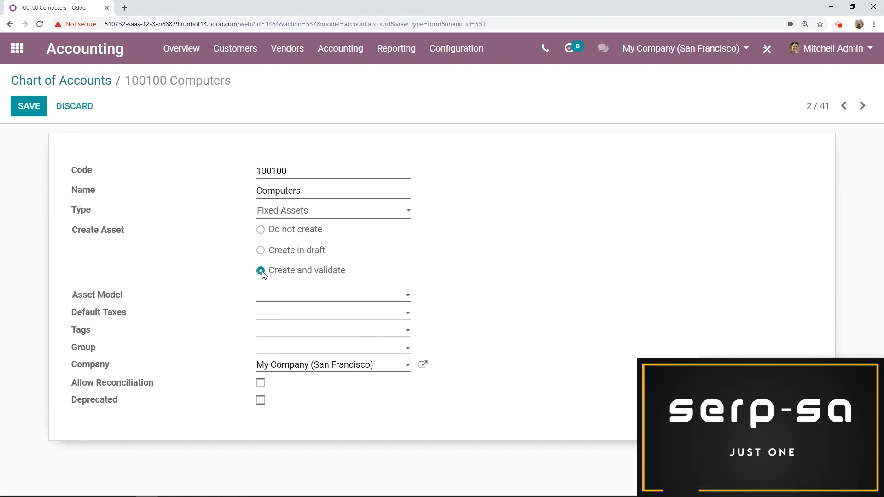
left_click(317, 296)
left_click(287, 311)
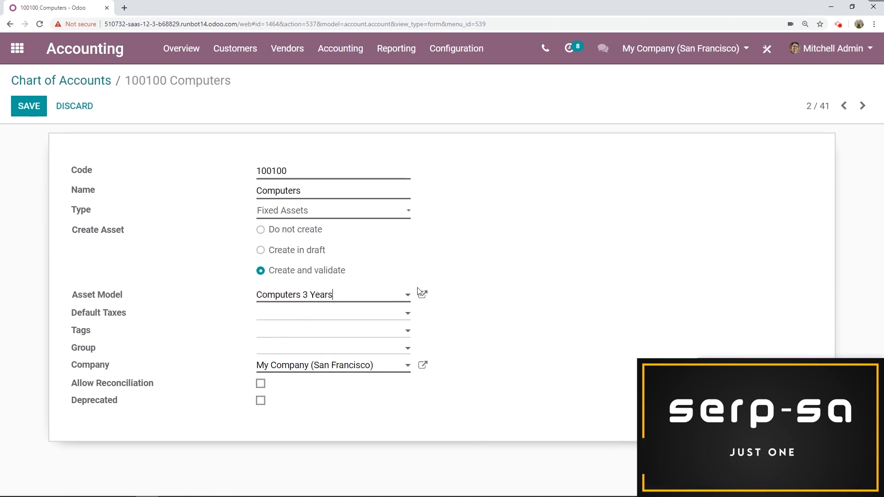
left_click(29, 105)
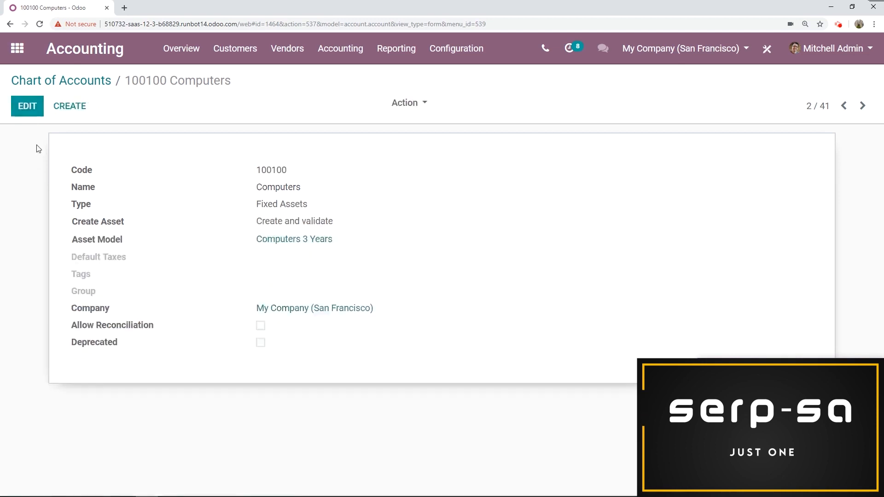
Create a new vendor bill with Azure Interior as the vendor
left_click(287, 48)
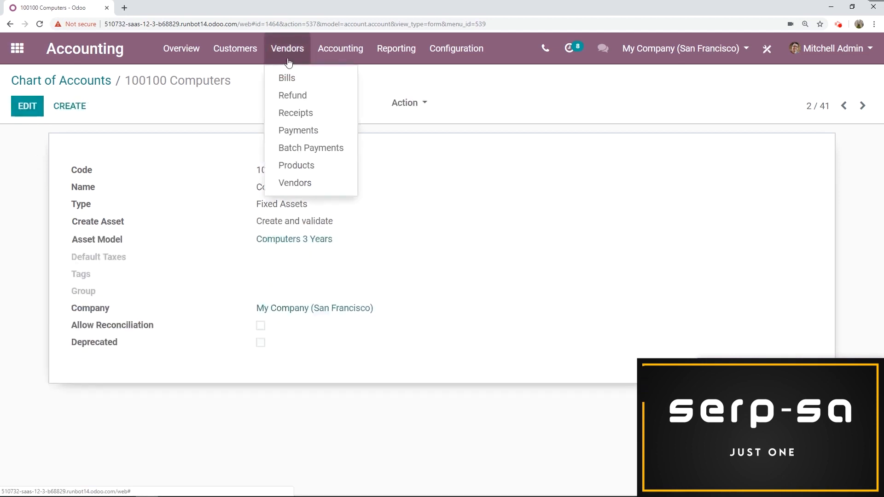
left_click(291, 82)
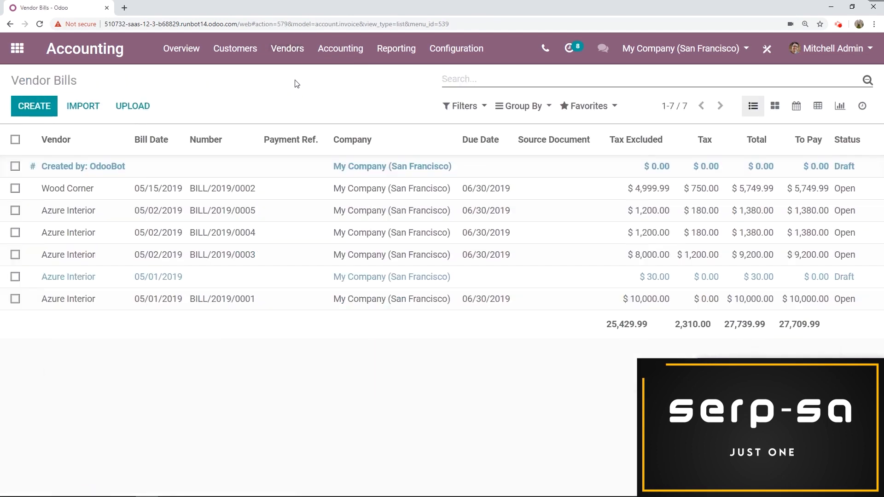
left_click(48, 112)
left_click(244, 214)
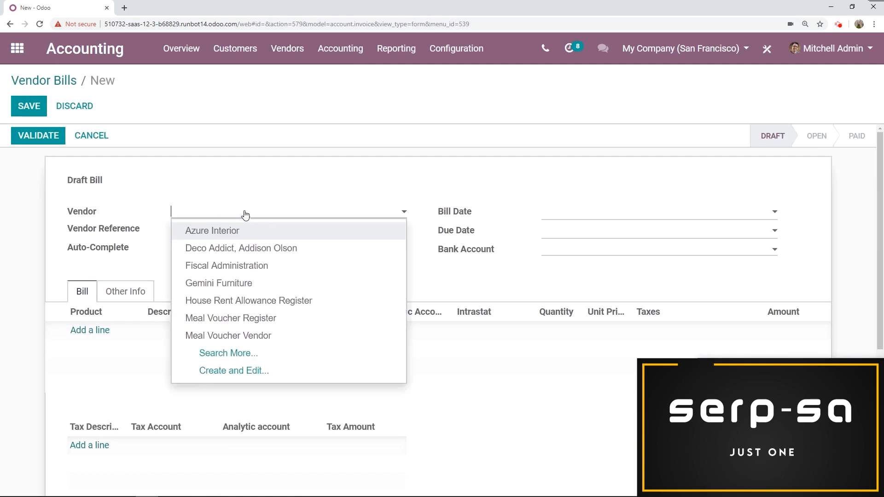
left_click(235, 233)
Add a bill line described as "Odoo Laptop" on account 100100 Computers with a unit price of 1200
scroll(184, 248, "down", 2)
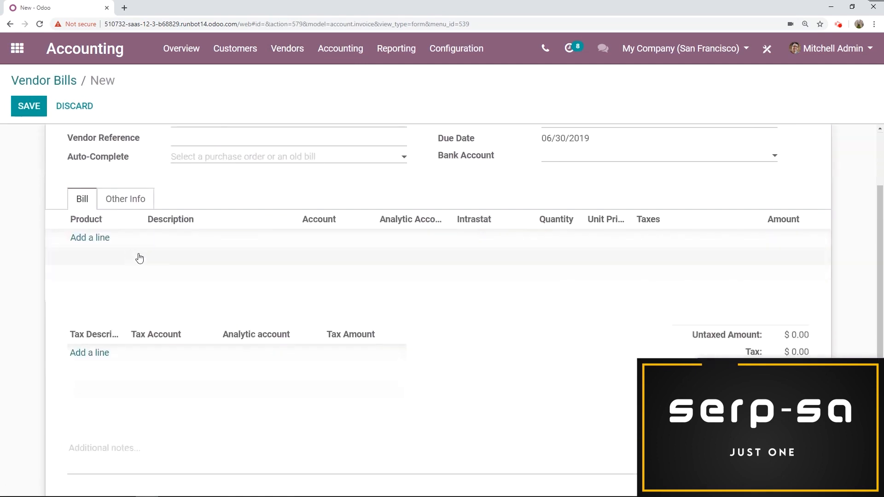
left_click(98, 240)
left_click(191, 237)
type("Odoo Laptop")
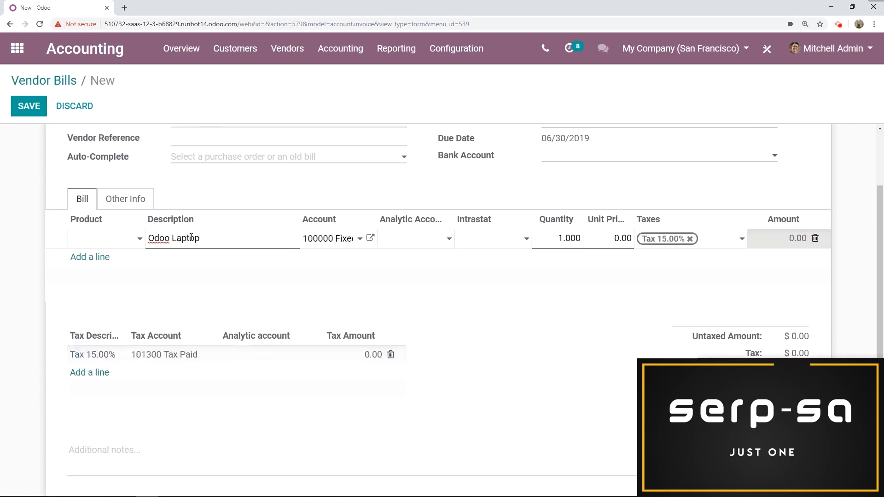
left_click(318, 239)
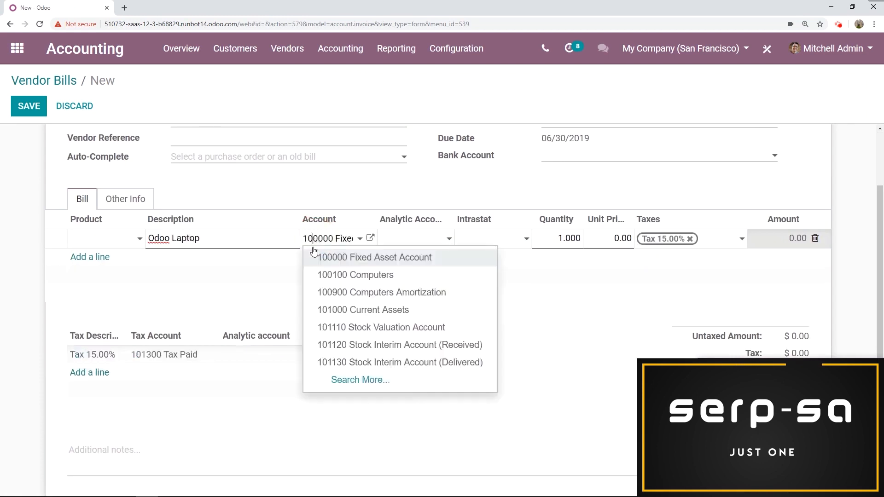
left_click(403, 278)
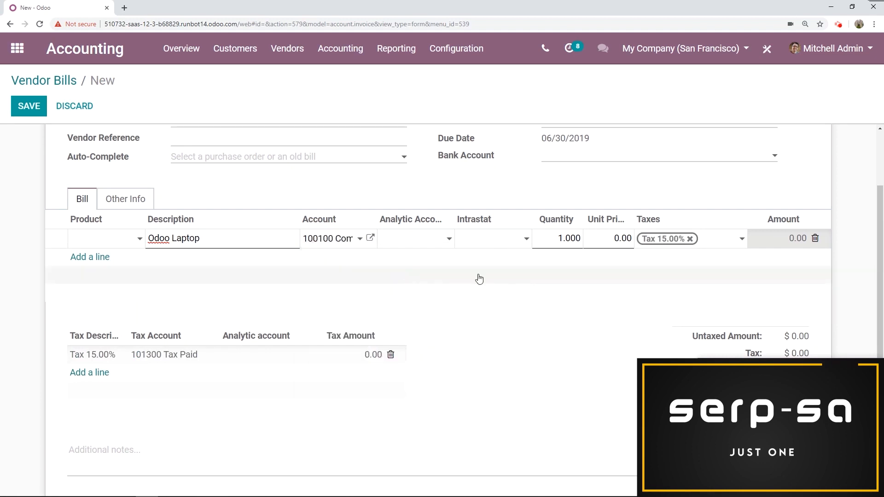
left_click(613, 240)
type("12")
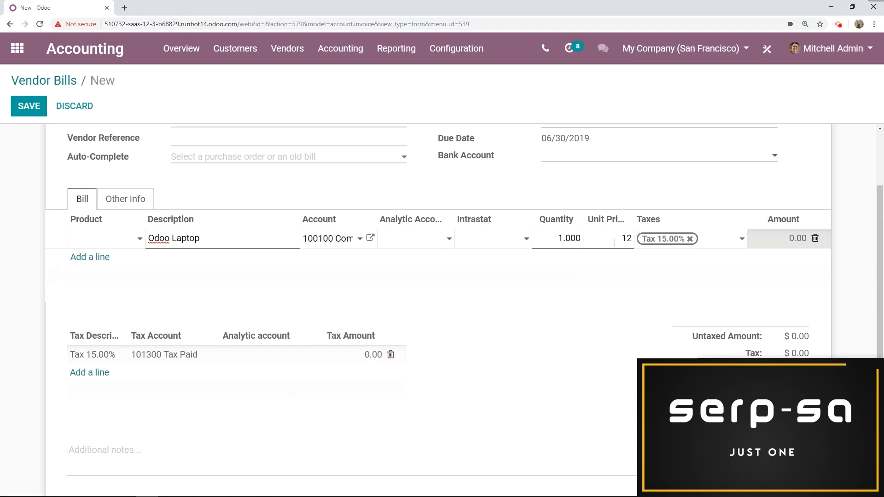
type("00")
Save and validate the Azure Interior vendor bill
scroll(615, 242, "up", 3)
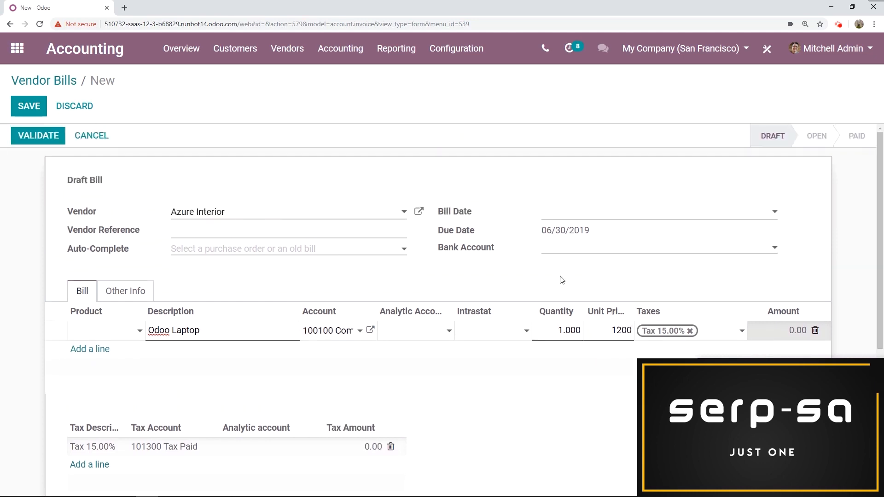
left_click(24, 110)
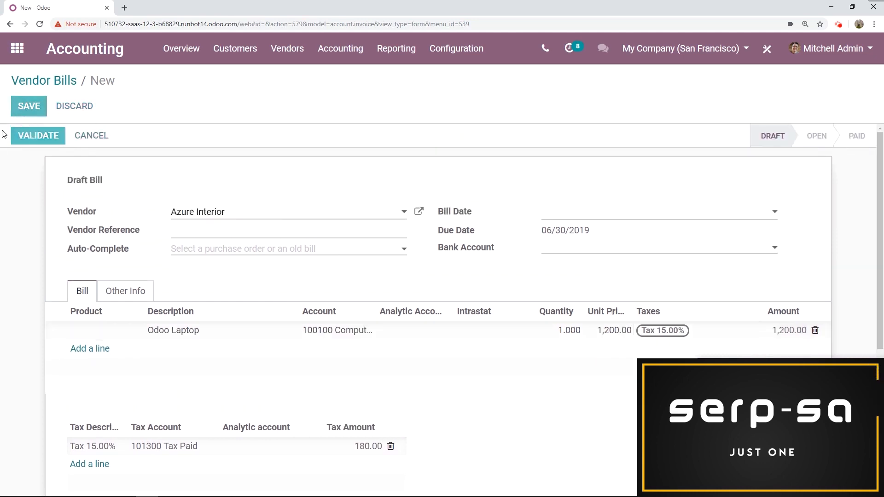
left_click(29, 141)
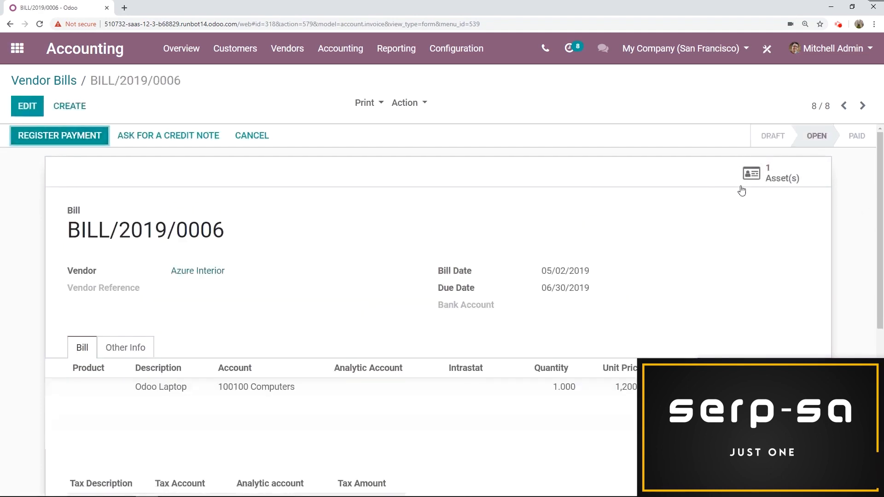
Open the Odoo Laptop asset linked to the bill and review its details and depreciation board
left_click(785, 181)
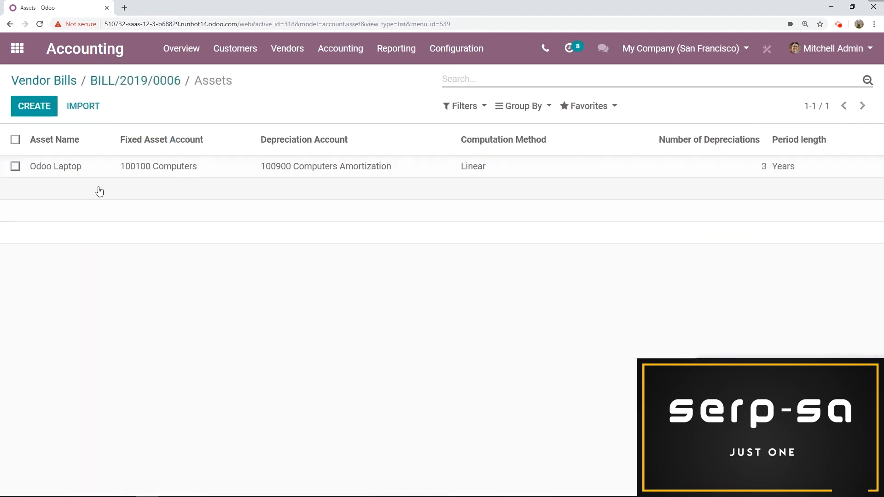
left_click(101, 172)
scroll(249, 197, "down", 3)
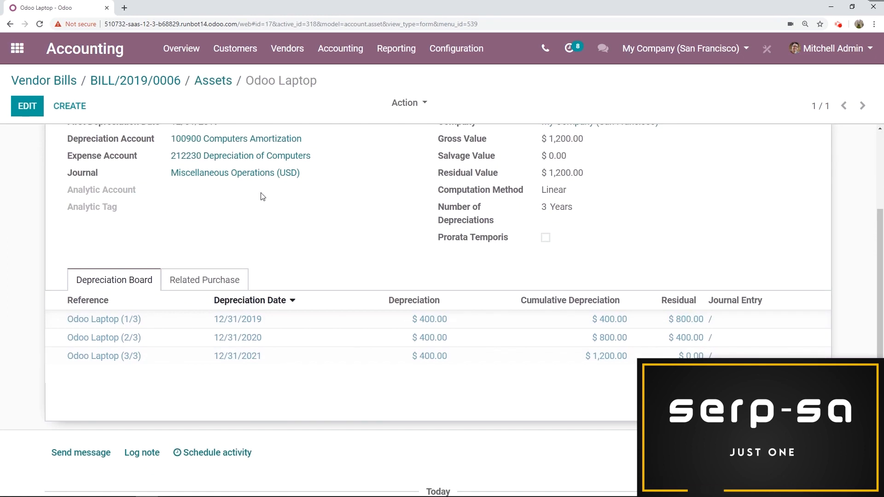
scroll(285, 198, "down", 1)
scroll(322, 212, "up", 4)
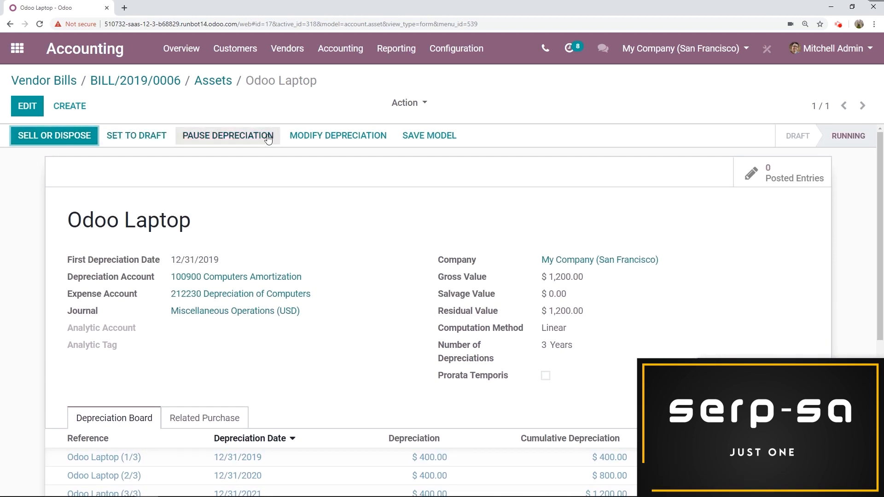
Modify the Odoo Laptop asset's depreciation with the reason "Salvage $300" and a salvage amount of 300, and check the depreciation board
left_click(345, 135)
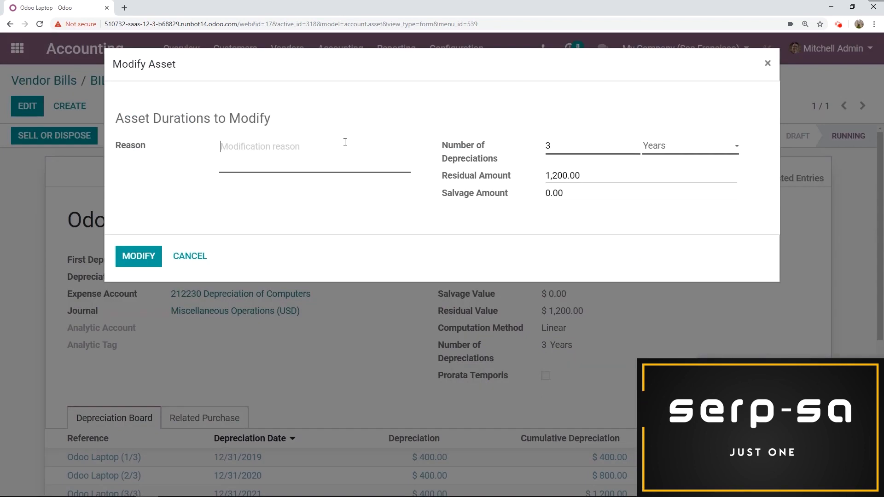
type("Salvage $300")
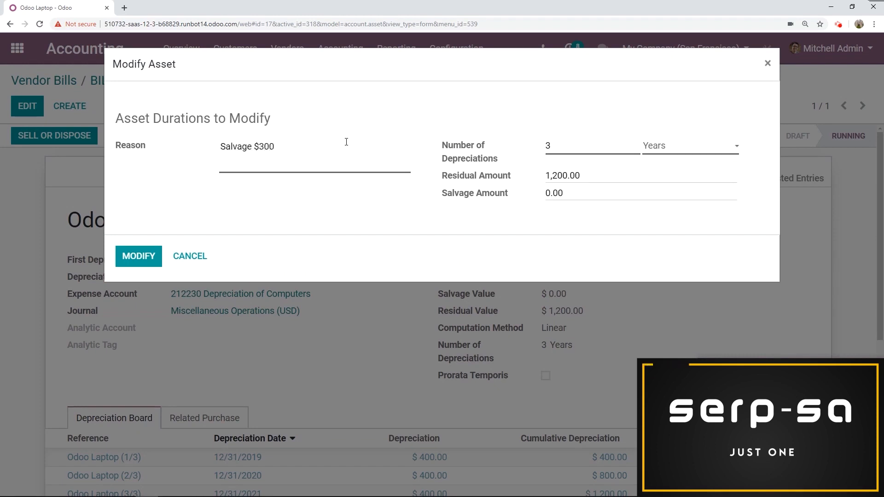
left_click(575, 197)
type("300")
left_click(150, 259)
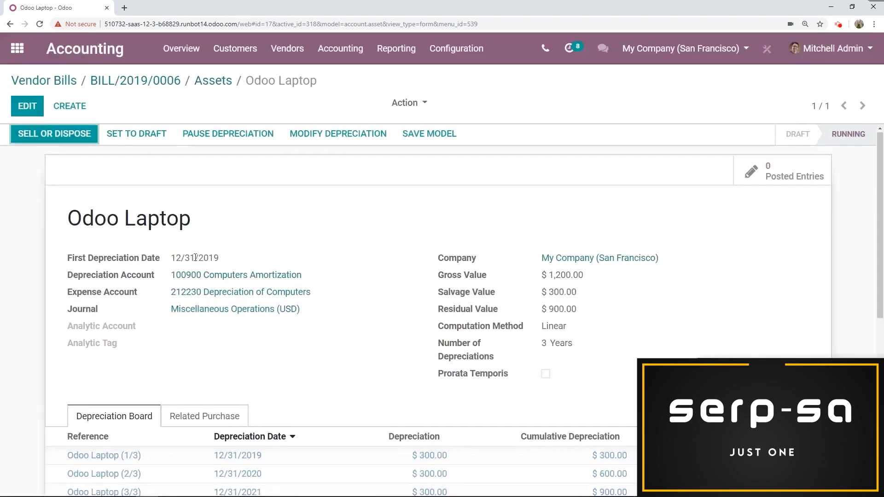
scroll(212, 258, "down", 3)
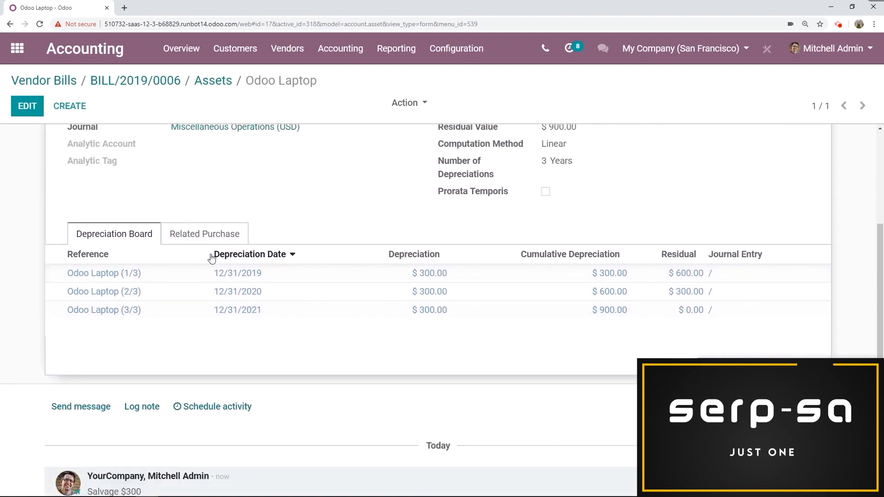
scroll(294, 251, "down", 1)
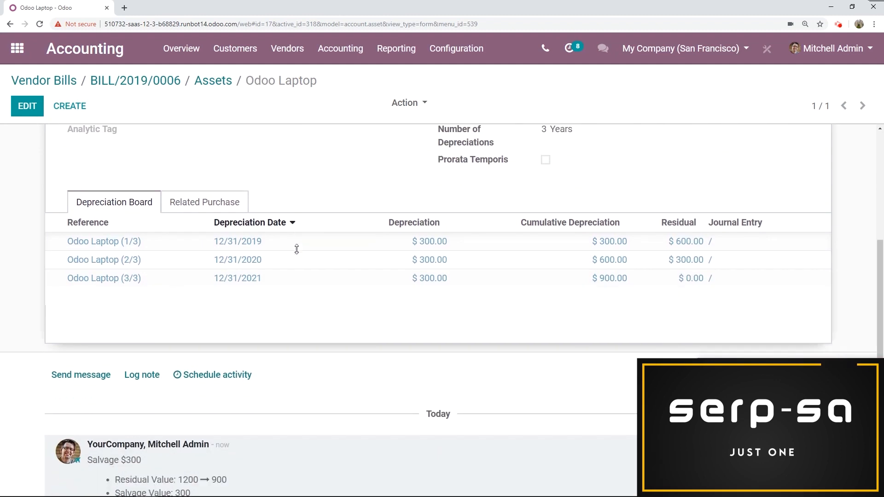